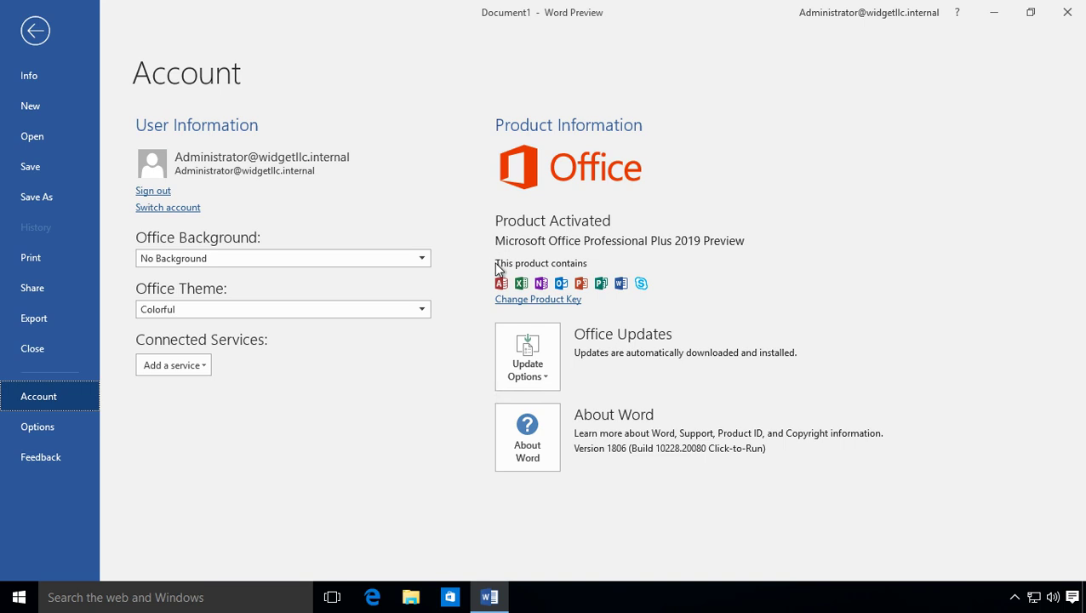
Return to the document, collapse the ribbon, then restore Show Tabs and Commands
{"action": "left_click", "coordinate": [34, 34]}
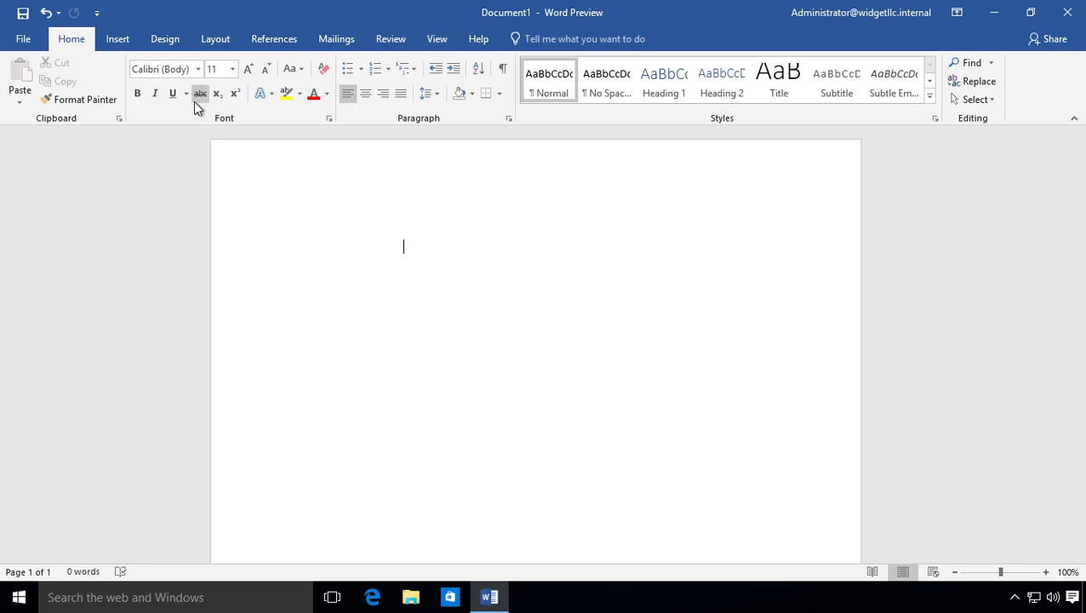
{"action": "left_click", "coordinate": [1074, 121]}
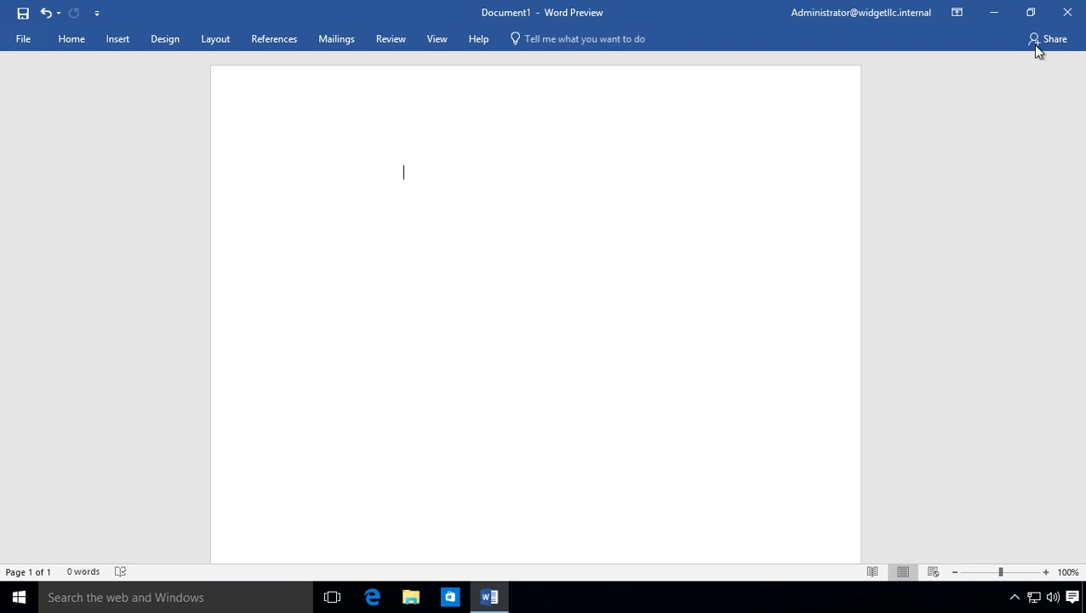
{"action": "left_click", "coordinate": [957, 13]}
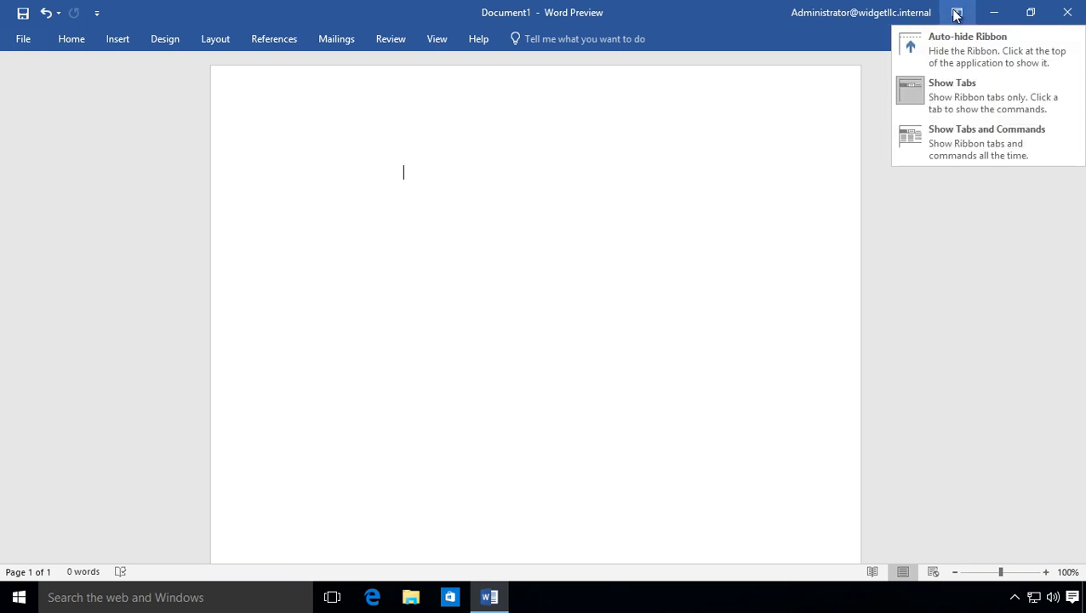
{"action": "left_click", "coordinate": [965, 142]}
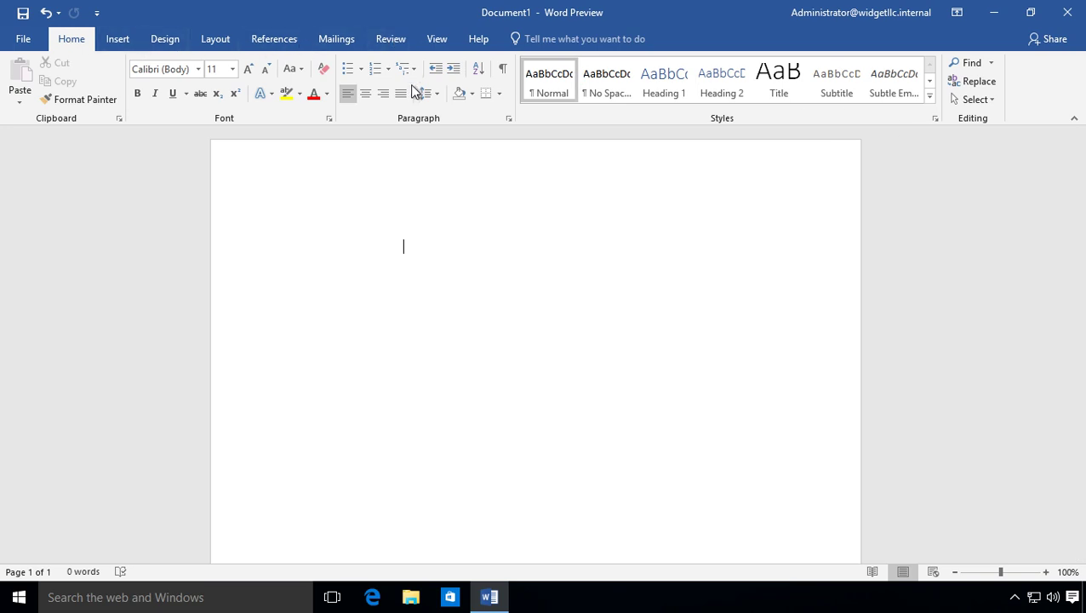
Switch the ribbon display to Show Tabs, then reopen the ribbon display choices
{"action": "left_click", "coordinate": [954, 12]}
{"action": "left_click", "coordinate": [966, 102]}
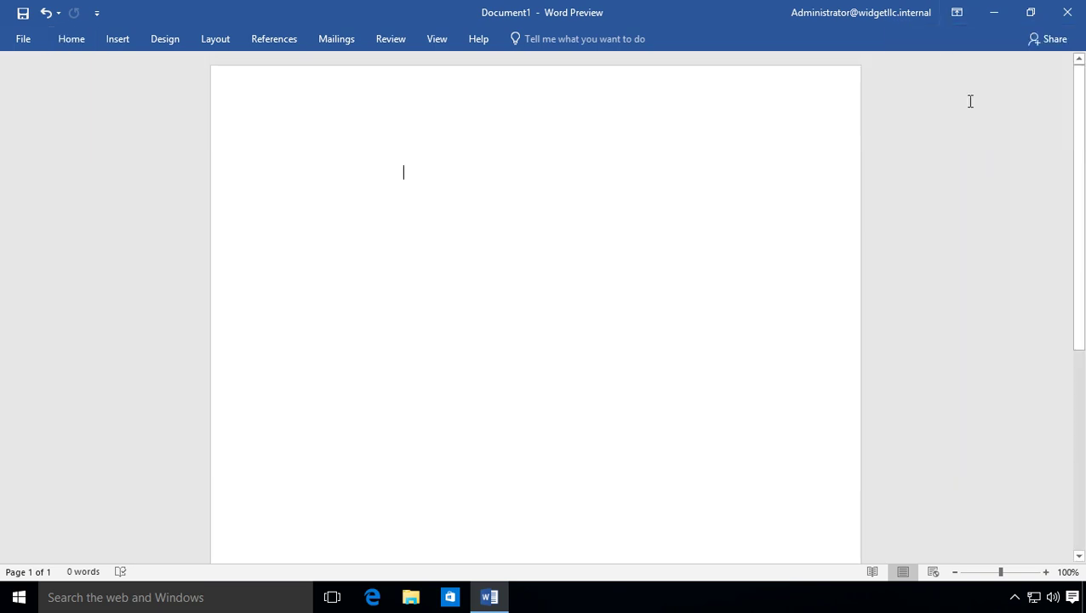
{"action": "left_click", "coordinate": [961, 15]}
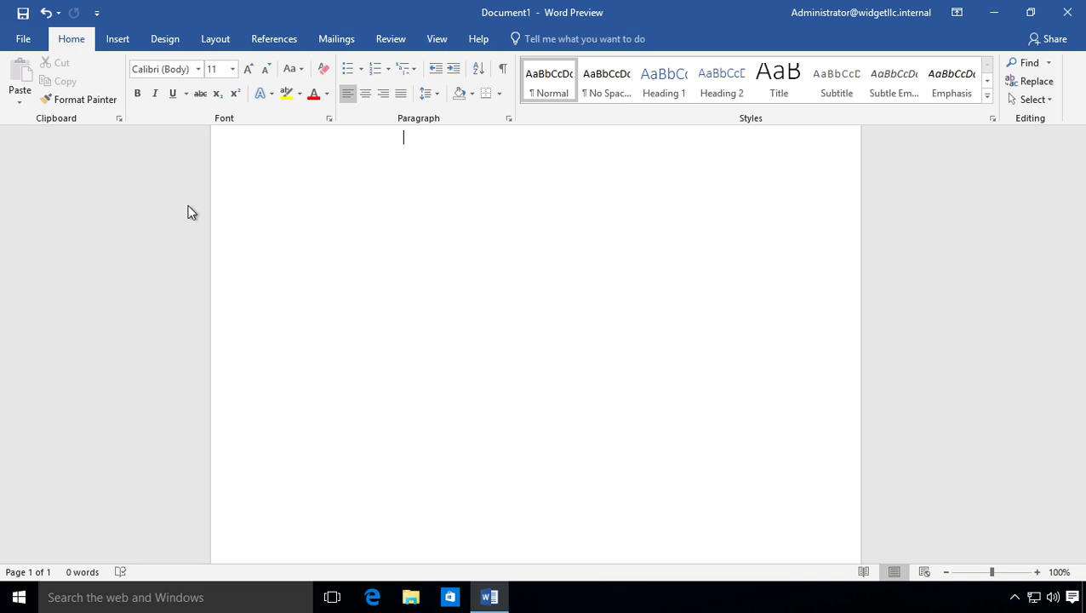
Browse the File backstage's Info, New, Open and Save As pages with KeyTips shown
{"action": "left_click", "coordinate": [29, 42]}
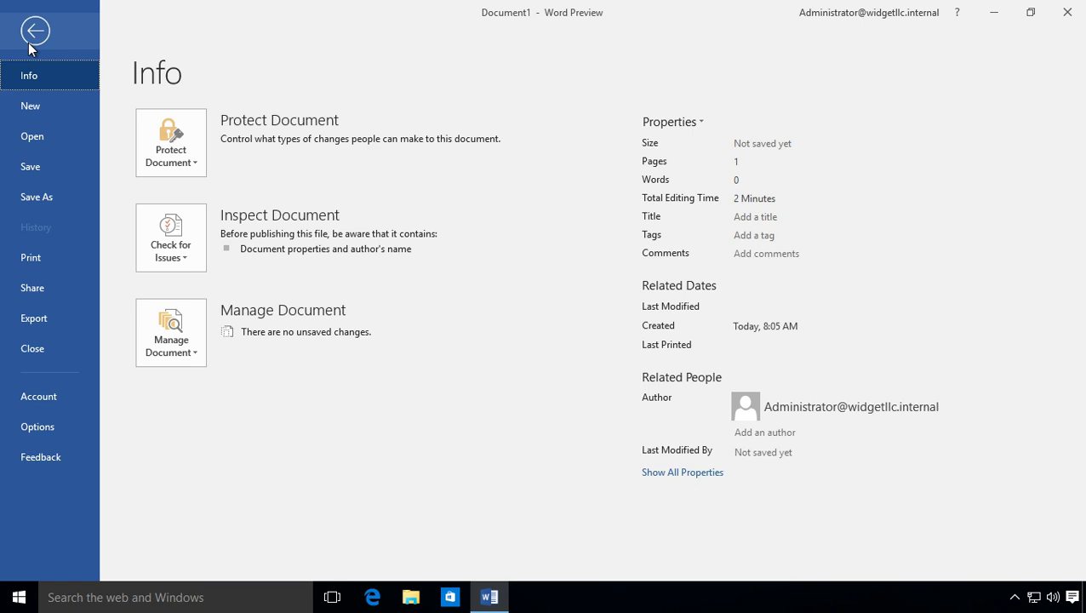
{"action": "key", "text": "alt"}
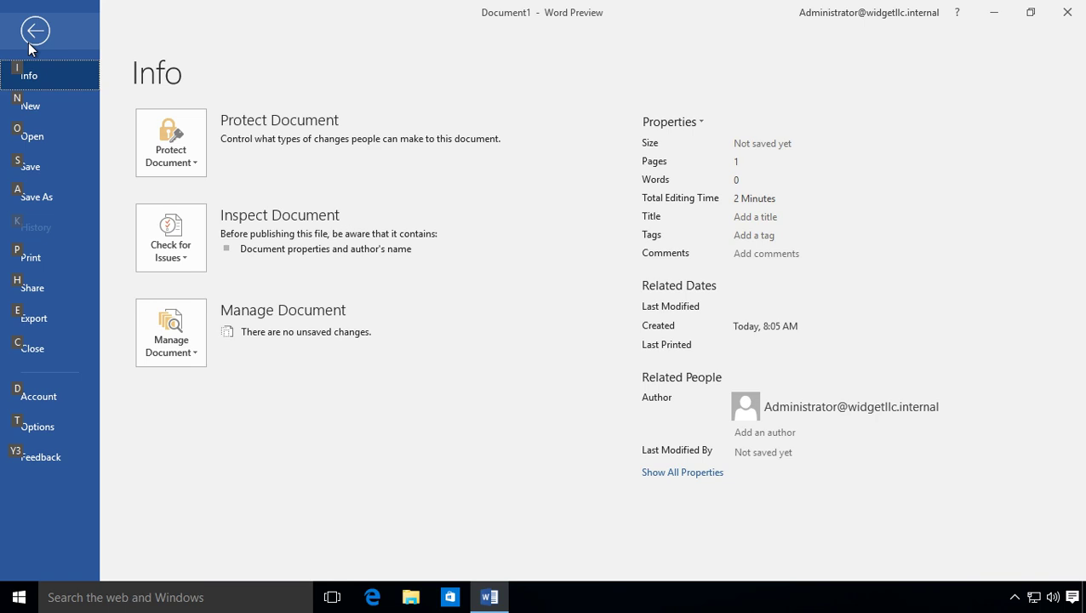
{"action": "left_click", "coordinate": [92, 92]}
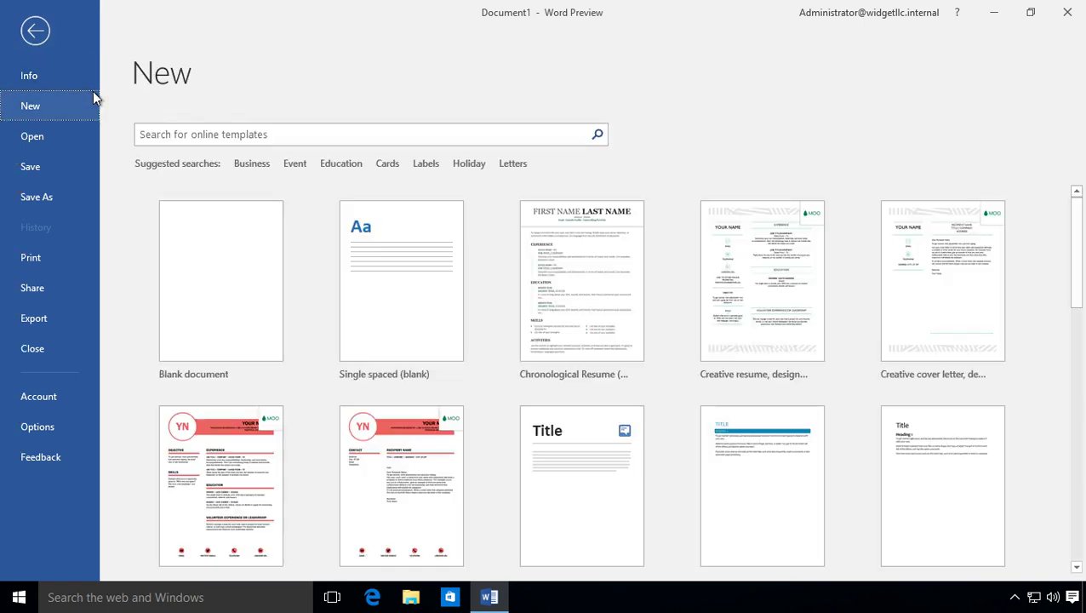
{"action": "left_click", "coordinate": [65, 136]}
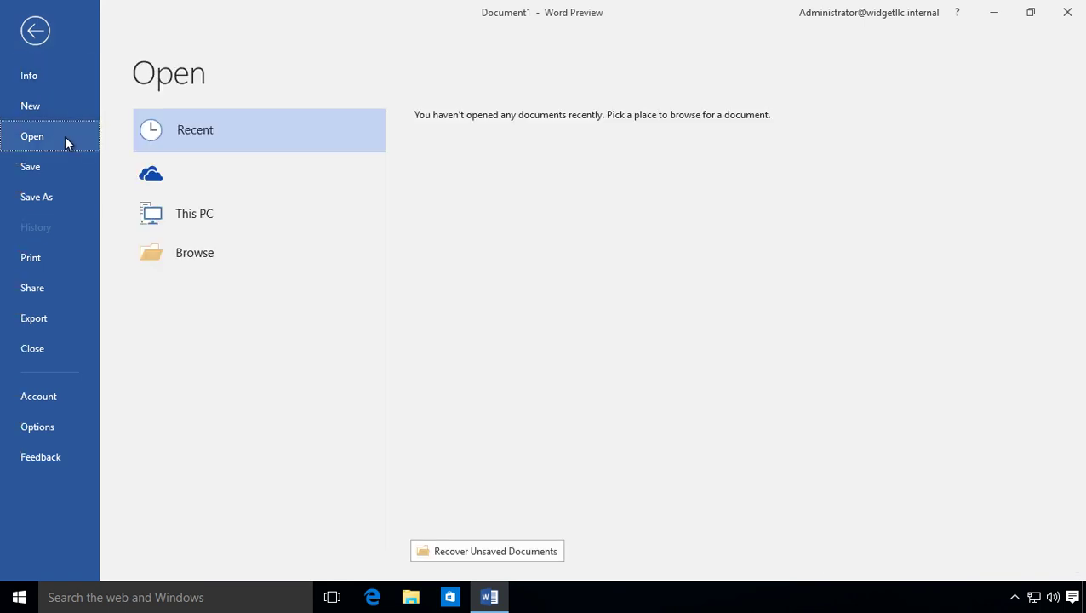
{"action": "left_click", "coordinate": [59, 187]}
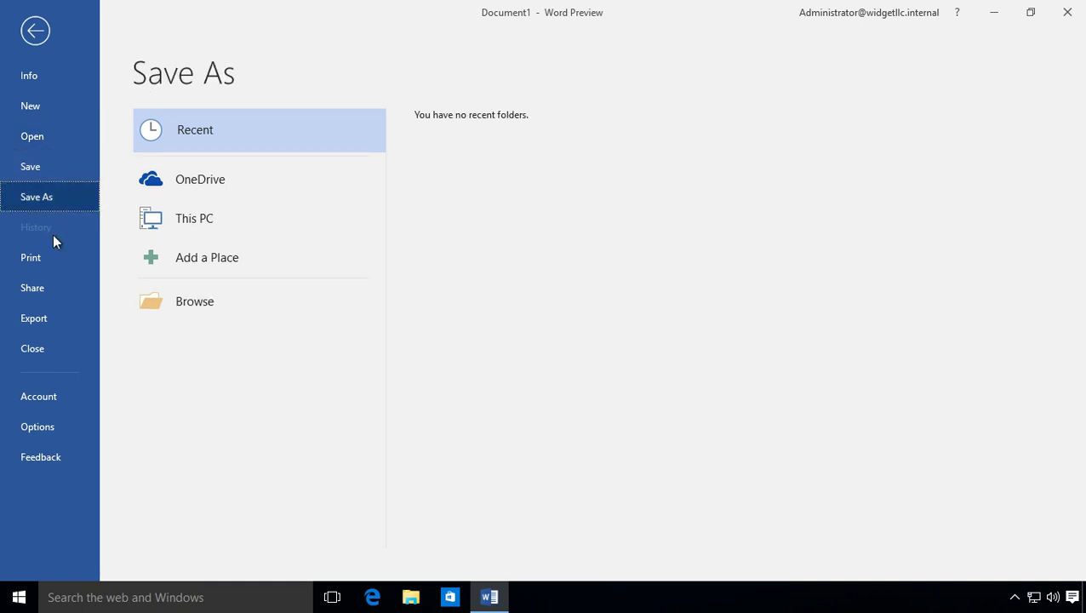
Preview the Share page's Email, Present Online and Post to Blog options
{"action": "left_click", "coordinate": [50, 291]}
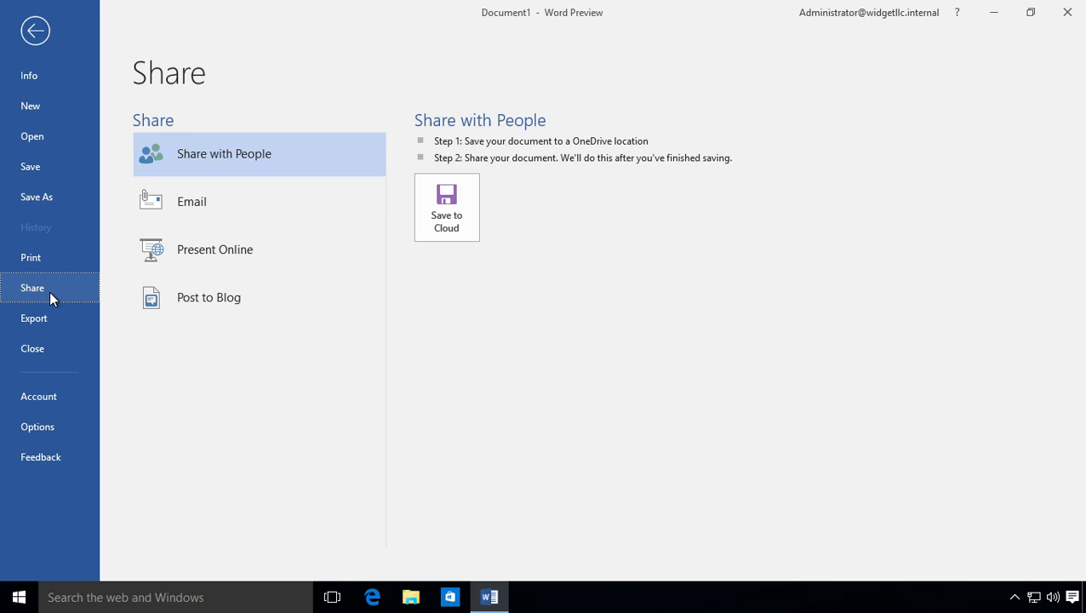
{"action": "left_click", "coordinate": [242, 200]}
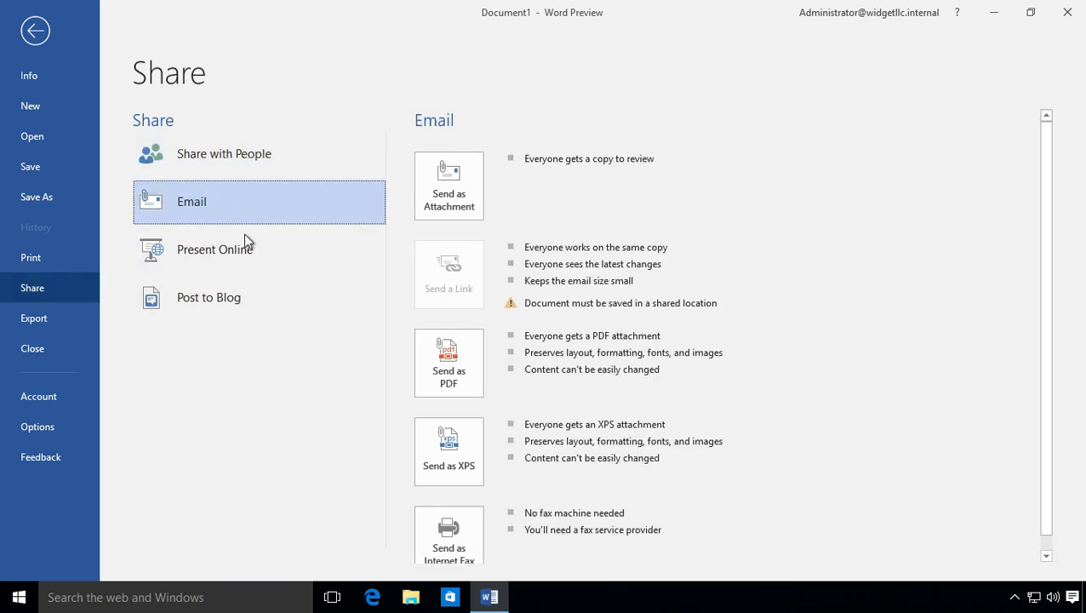
{"action": "left_click", "coordinate": [247, 250]}
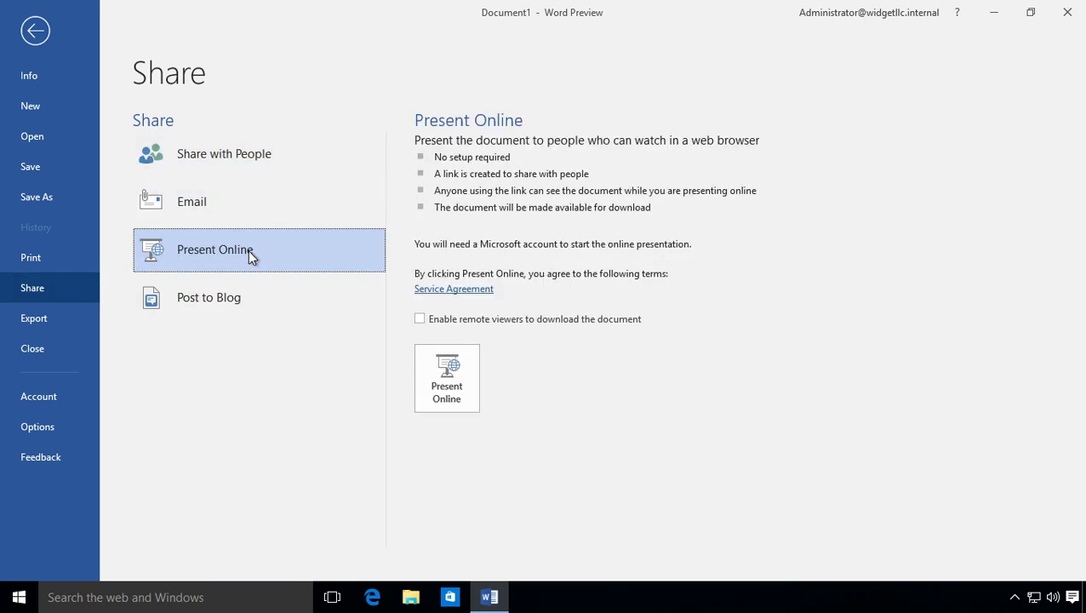
{"action": "left_click", "coordinate": [242, 300]}
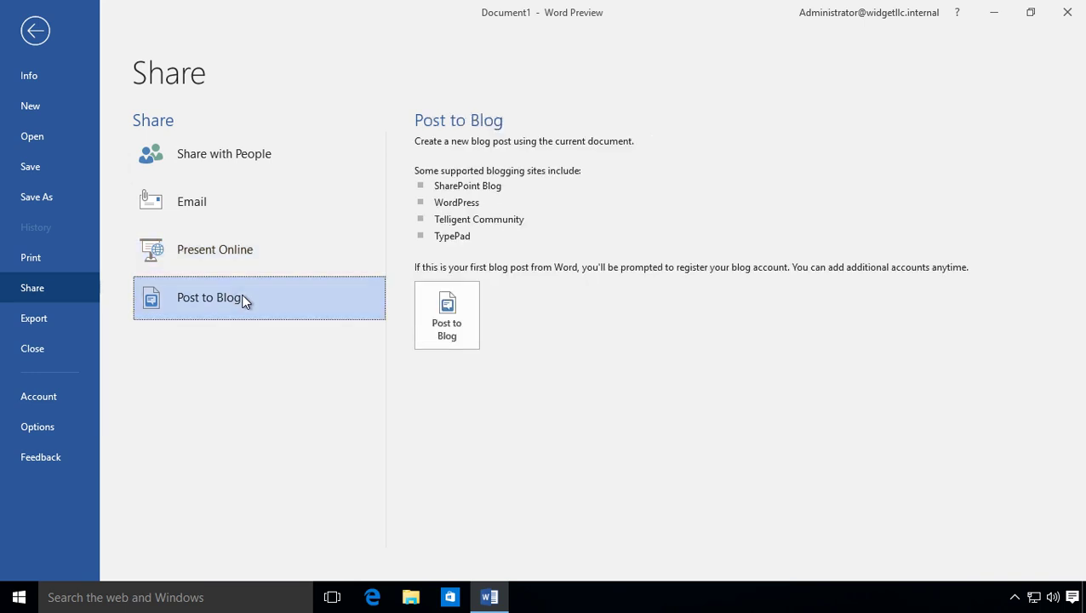
Revisit Present Online, then bring up the Word Options dialog
{"action": "left_click", "coordinate": [247, 248]}
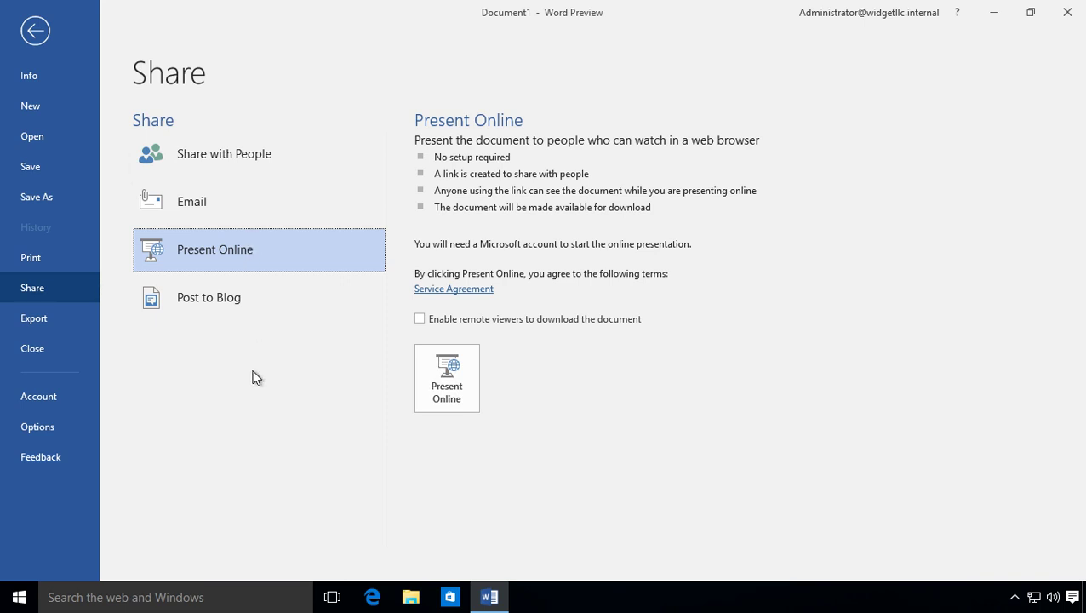
{"action": "key", "text": "shift+Tab"}
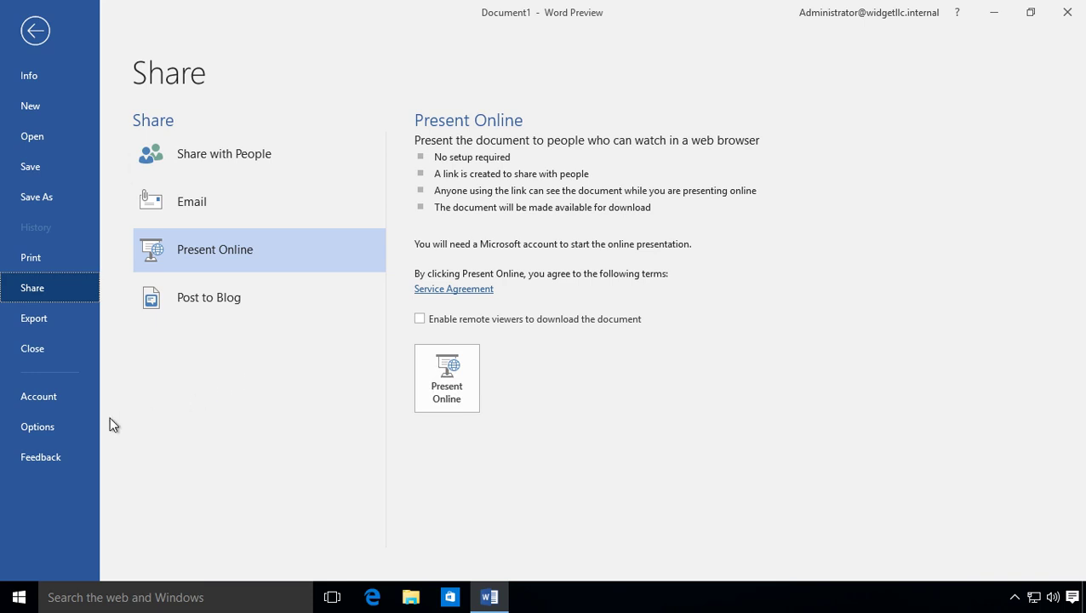
{"action": "left_click", "coordinate": [42, 430]}
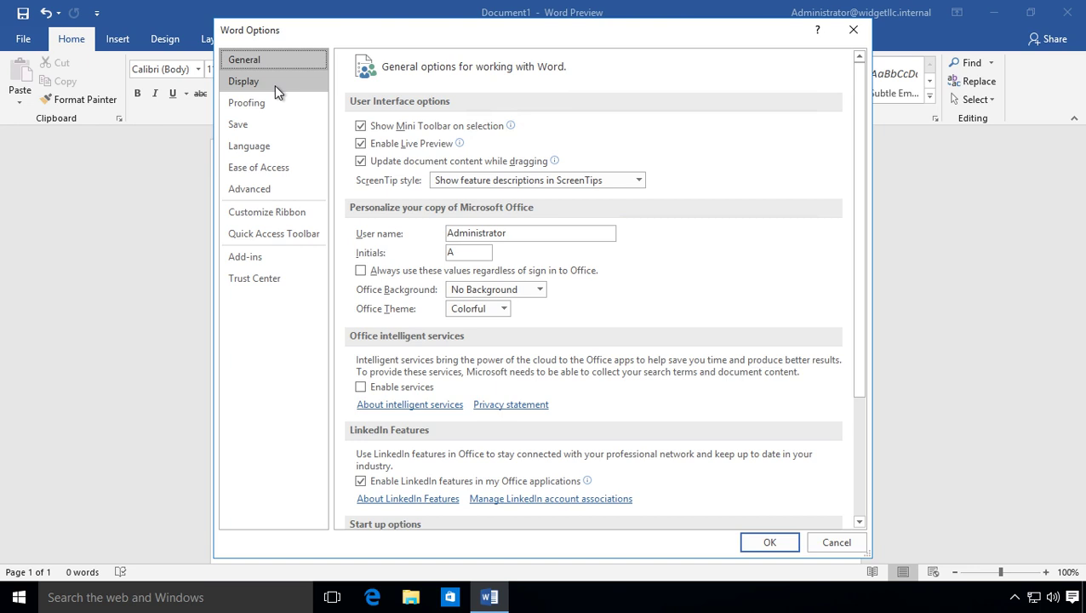
Review the General page of Word Options, including LinkedIn features and Office theme
{"action": "mouse_move", "coordinate": [474, 488]}
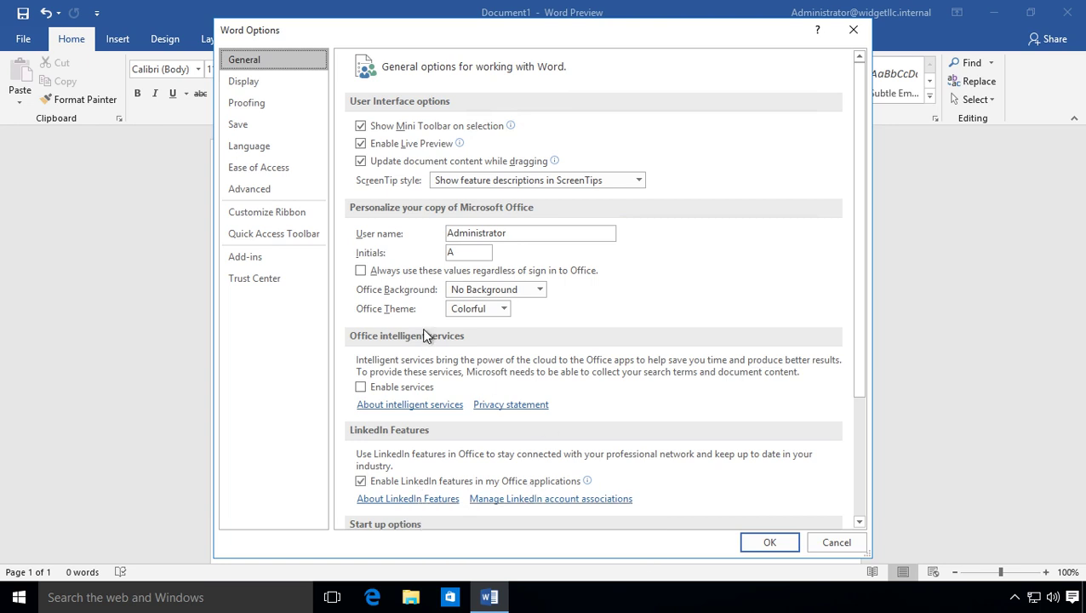
Browse the Display, Proofing and Language pages of Word Options
{"action": "left_click", "coordinate": [248, 75]}
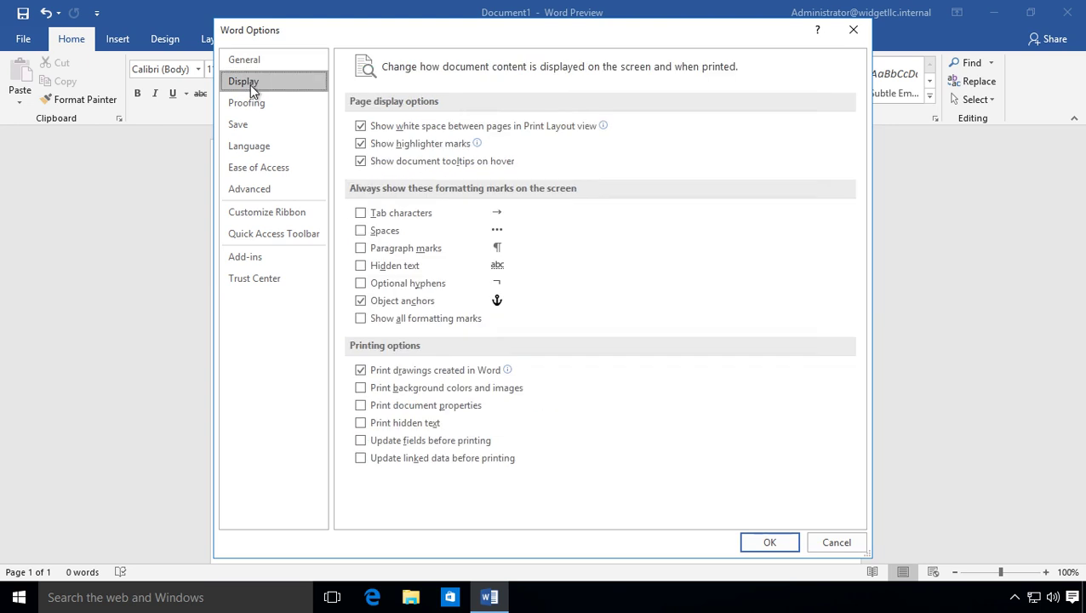
{"action": "left_click", "coordinate": [256, 103]}
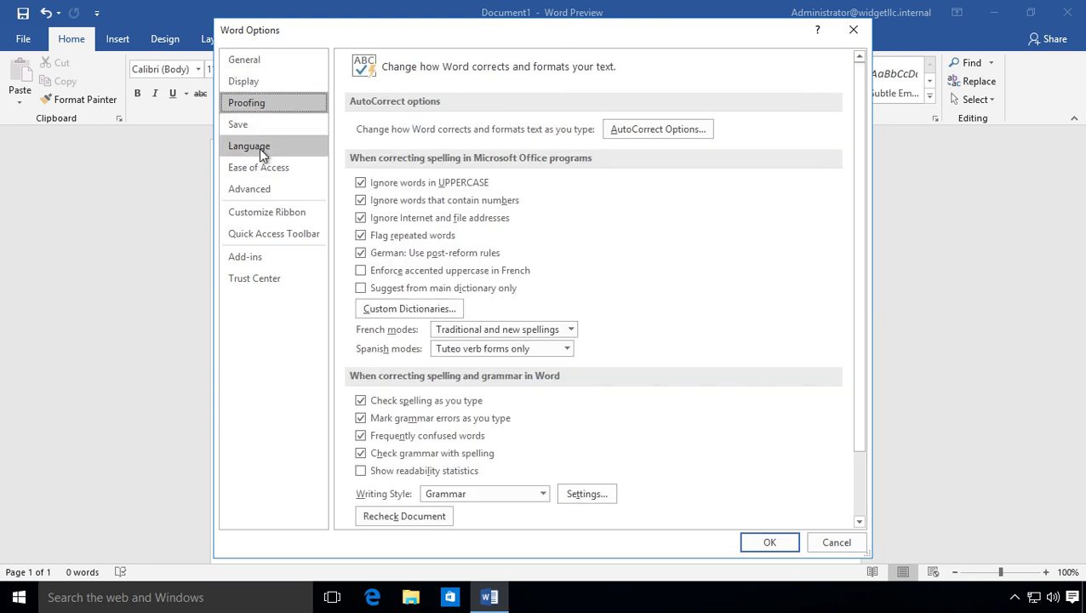
{"action": "left_click", "coordinate": [261, 151]}
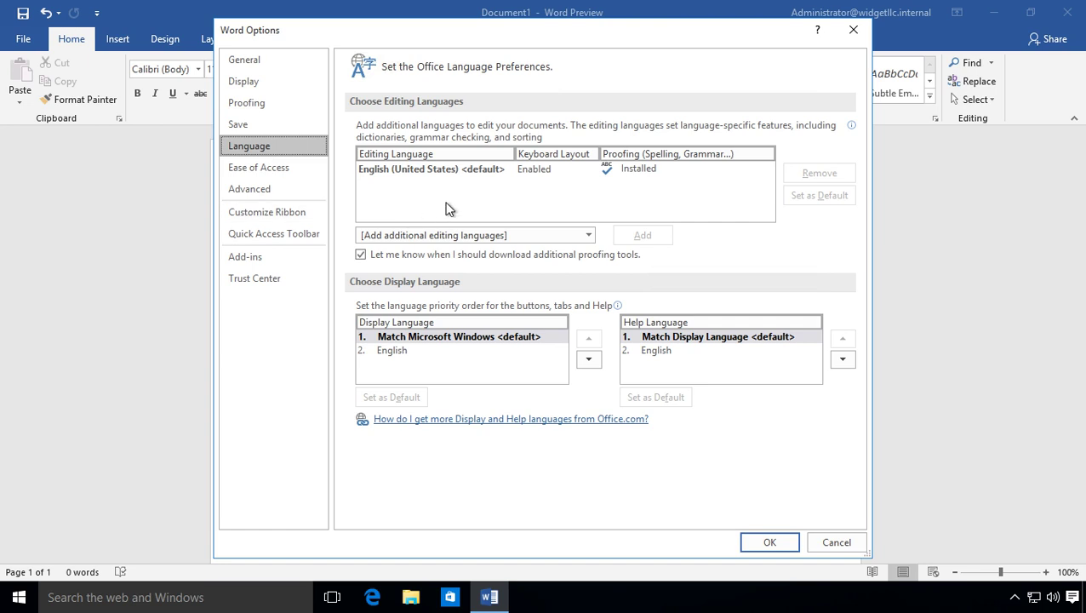
Check the editing languages list without adding one, view Ease of Access, then cancel
{"action": "left_click", "coordinate": [473, 238]}
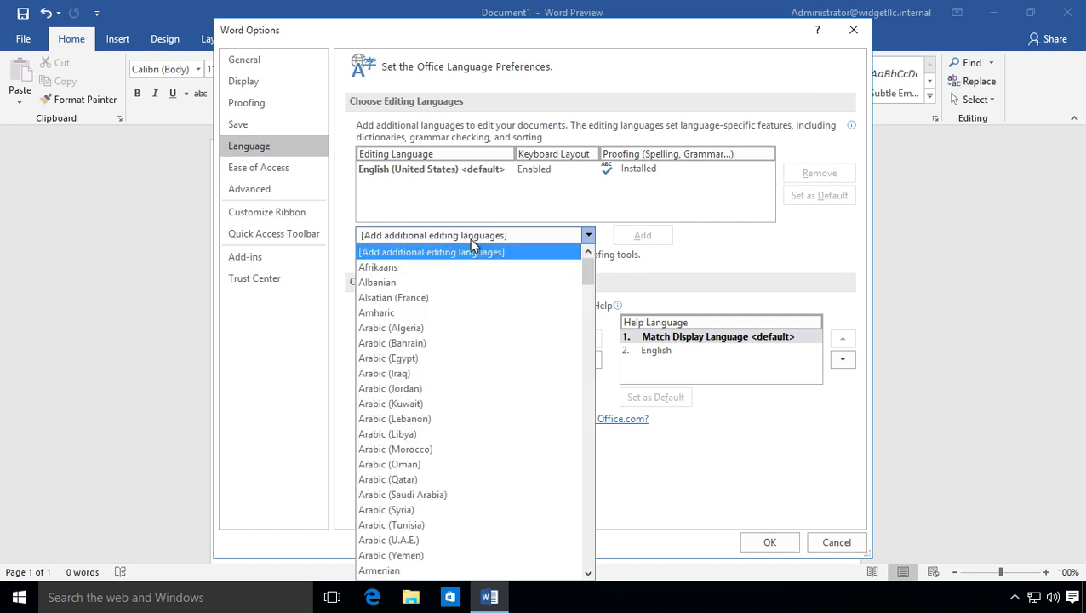
{"action": "left_click", "coordinate": [480, 208]}
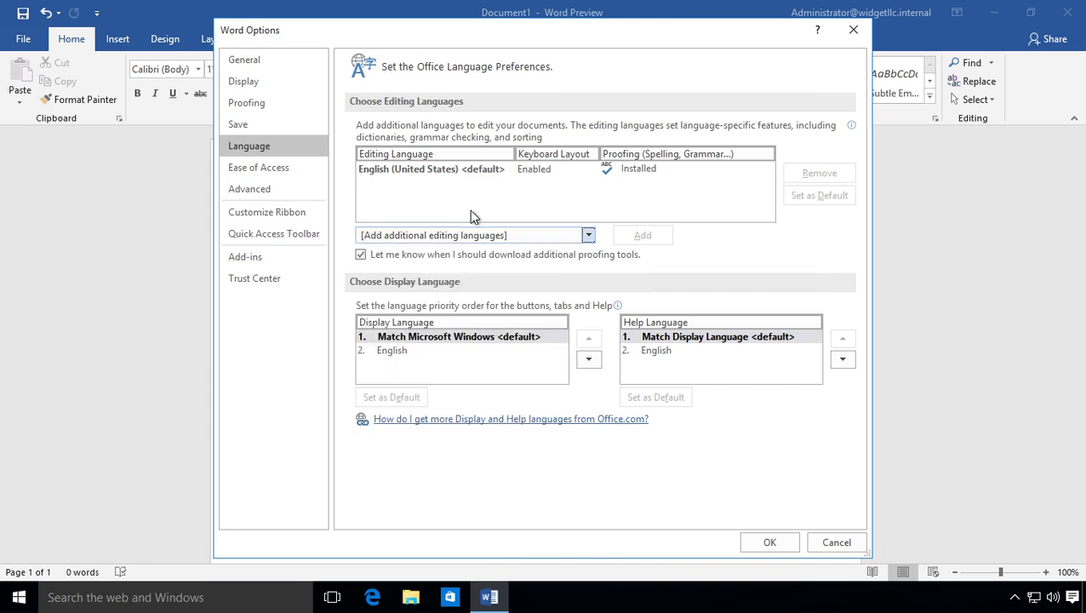
{"action": "left_click", "coordinate": [298, 170]}
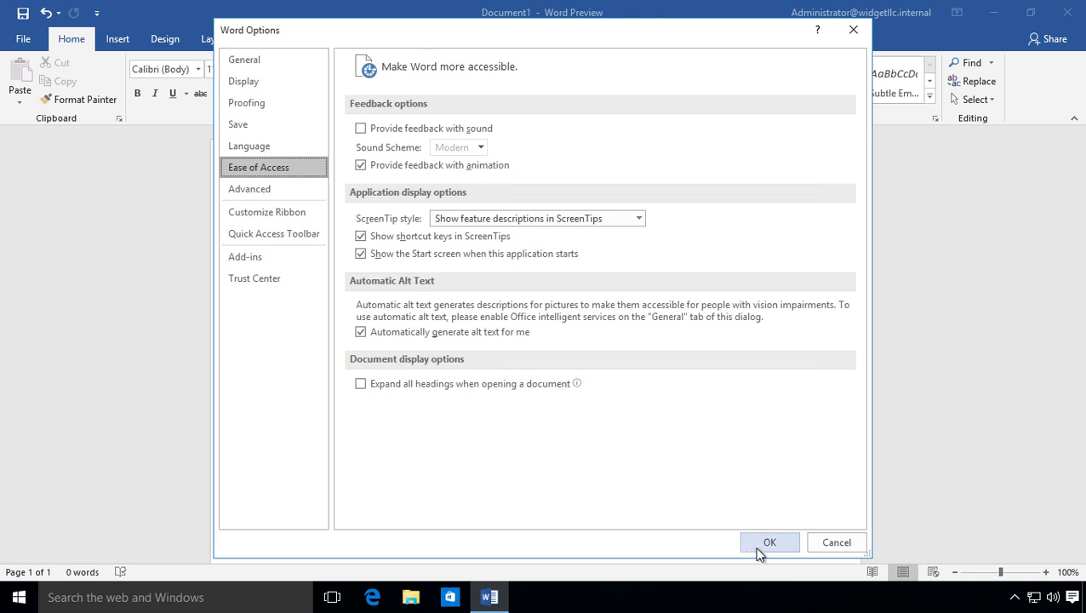
{"action": "left_click", "coordinate": [815, 542]}
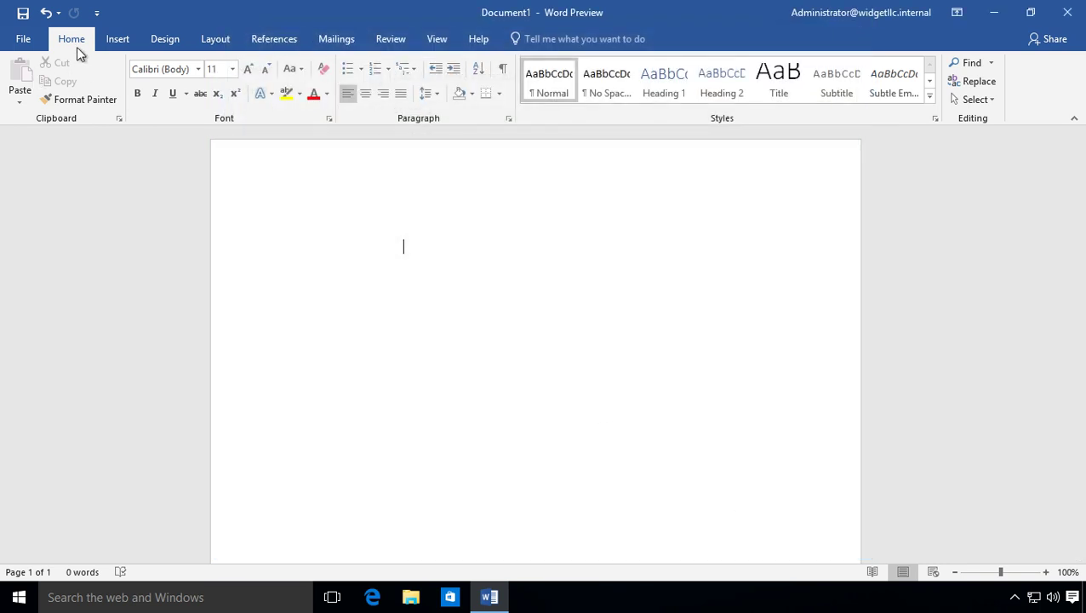
Switch the ribbon to the Insert tab's commands
{"action": "left_click", "coordinate": [134, 38]}
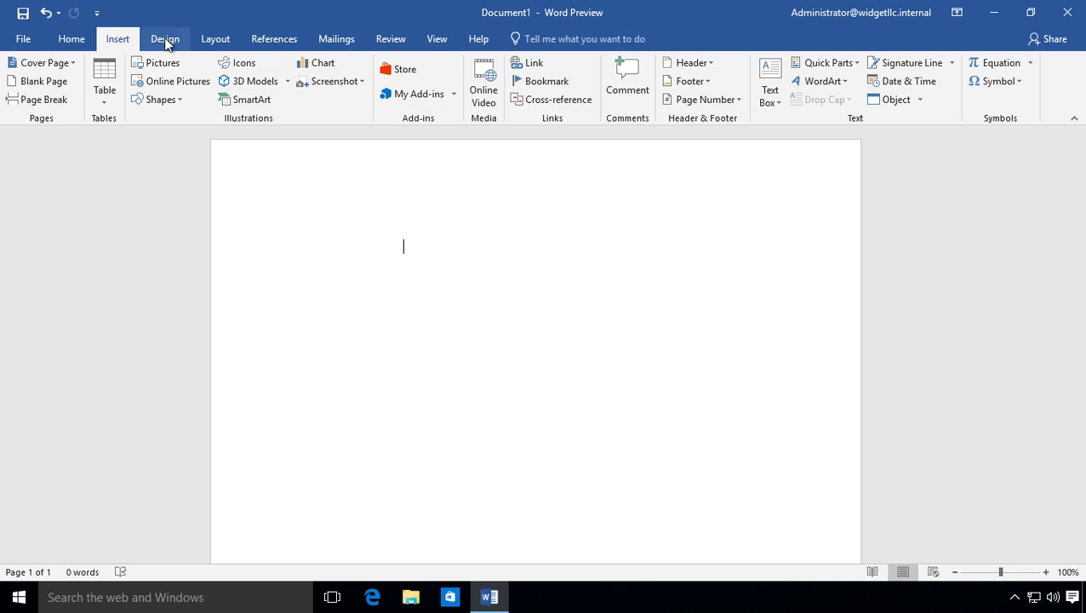
Insert the monitor model from the Electronics and Gadgets 3D Models collection
{"action": "left_click", "coordinate": [263, 87]}
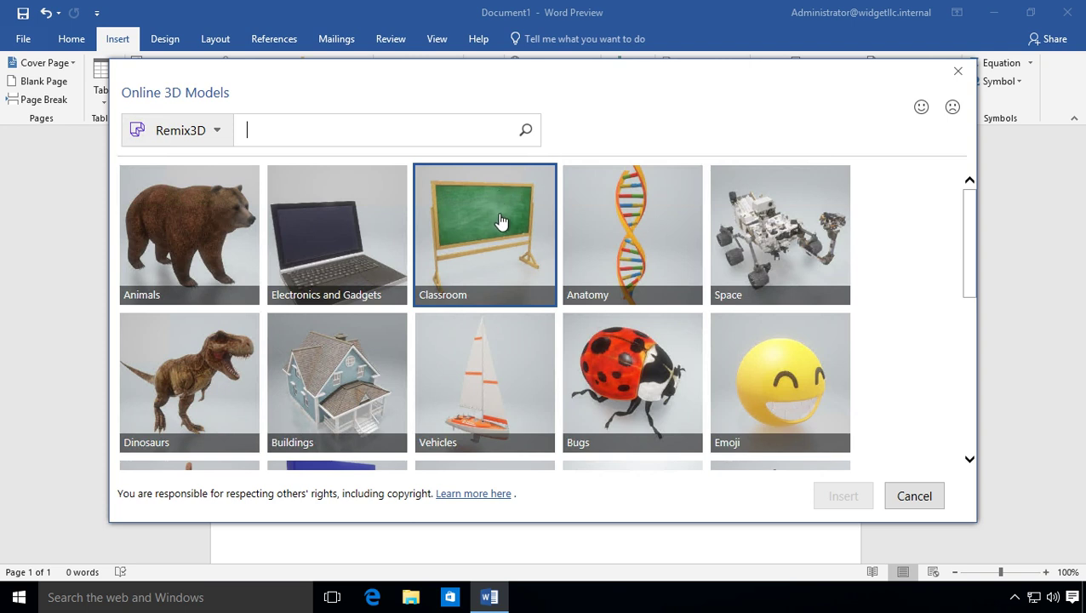
{"action": "left_click", "coordinate": [354, 251]}
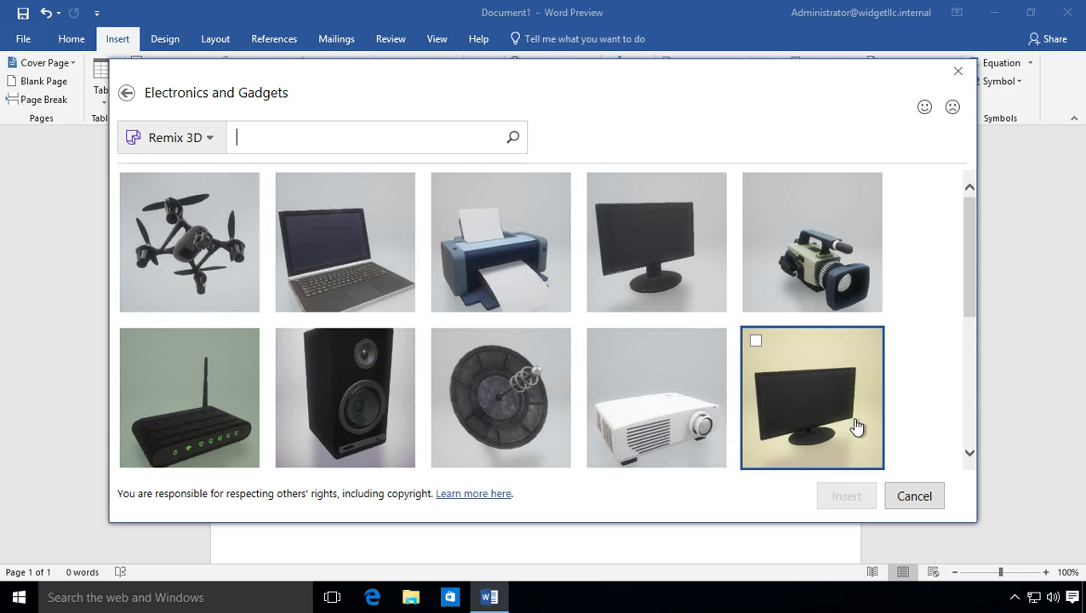
{"action": "left_click", "coordinate": [755, 341]}
{"action": "left_click", "coordinate": [844, 496]}
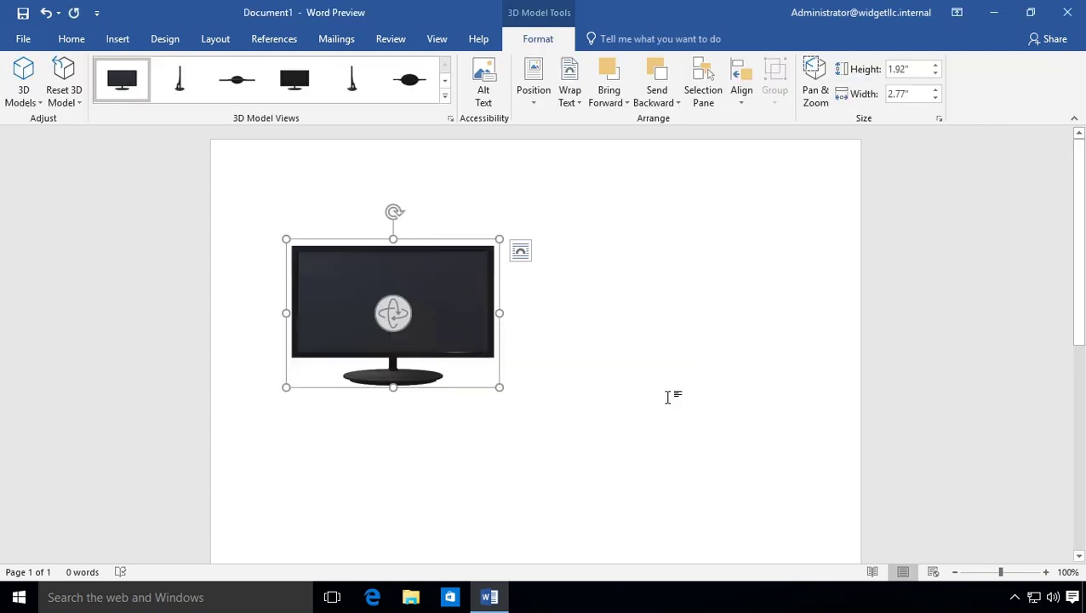
Rotate the monitor about 37° clockwise and tilt it in 3D, then return to Insert
{"action": "key", "text": "alt"}
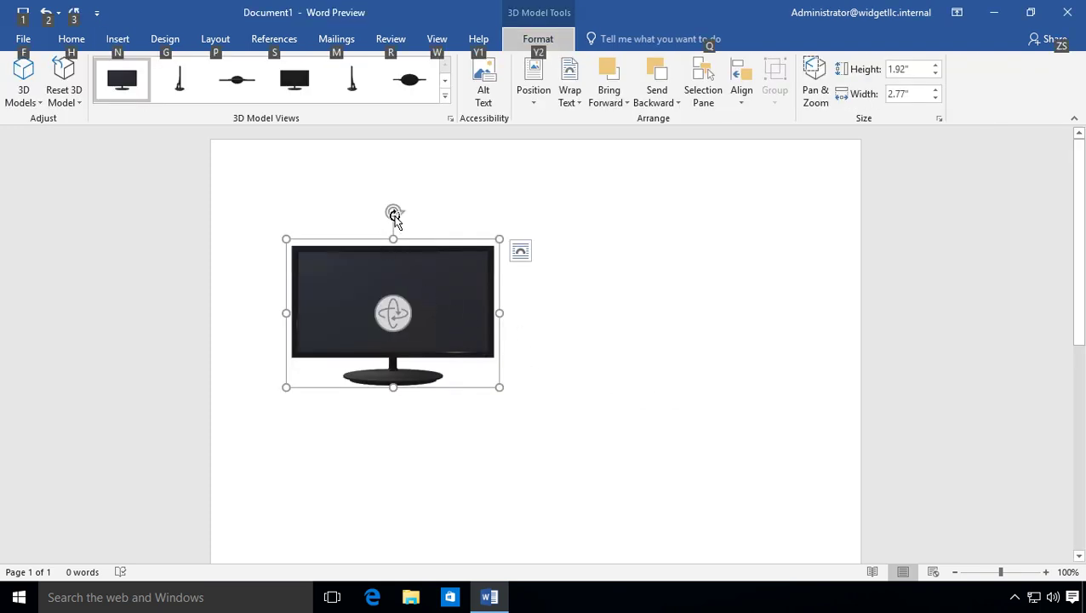
{"action": "left_click_drag", "start_coordinate": [393, 212], "coordinate": [431, 262]}
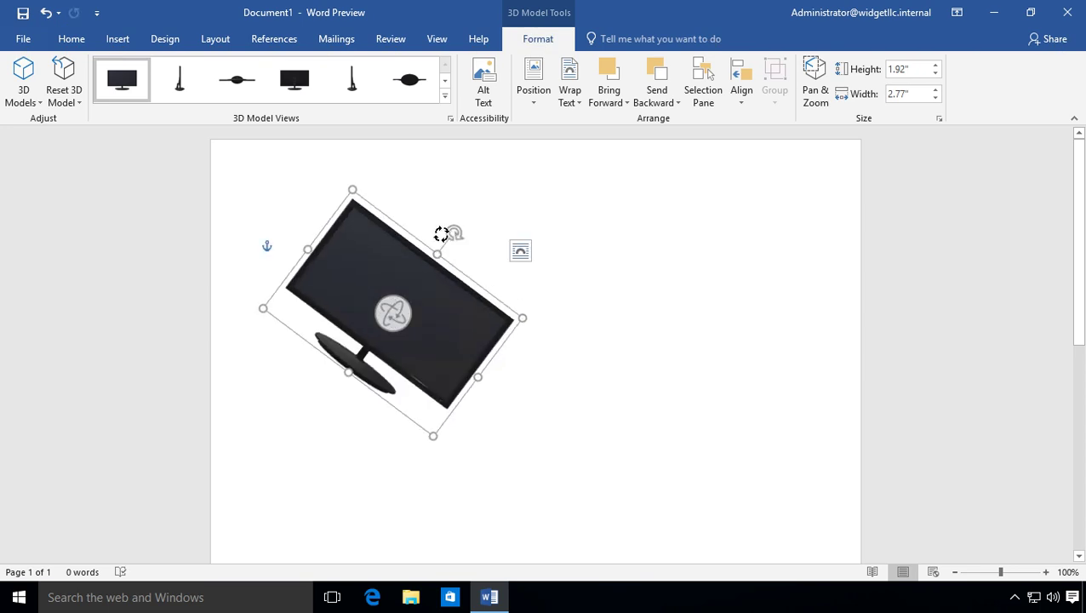
{"action": "left_click_drag", "start_coordinate": [393, 314], "coordinate": [847, 286]}
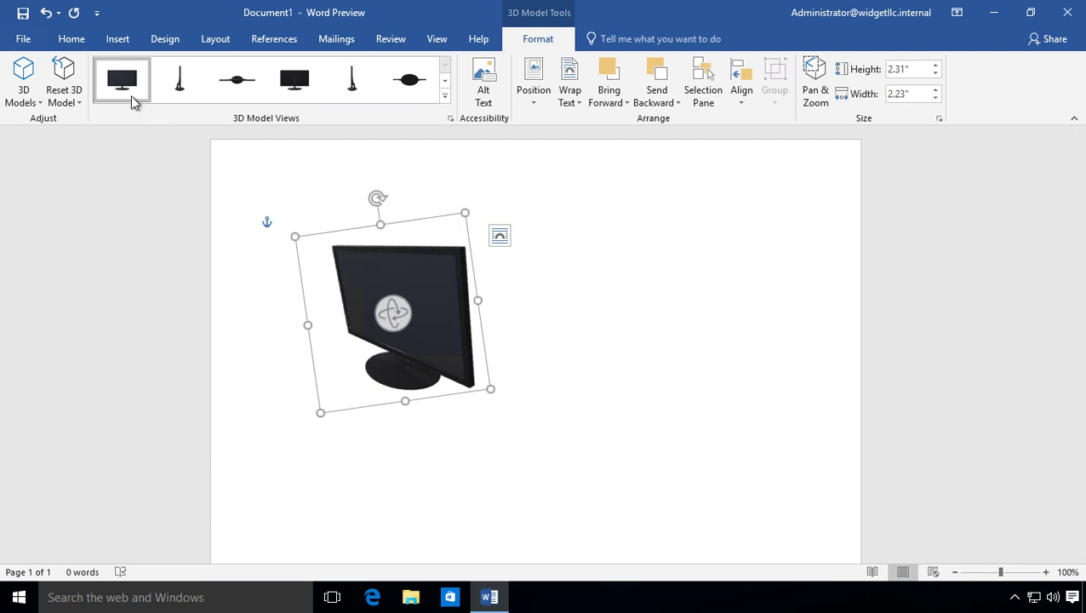
{"action": "left_click", "coordinate": [117, 39]}
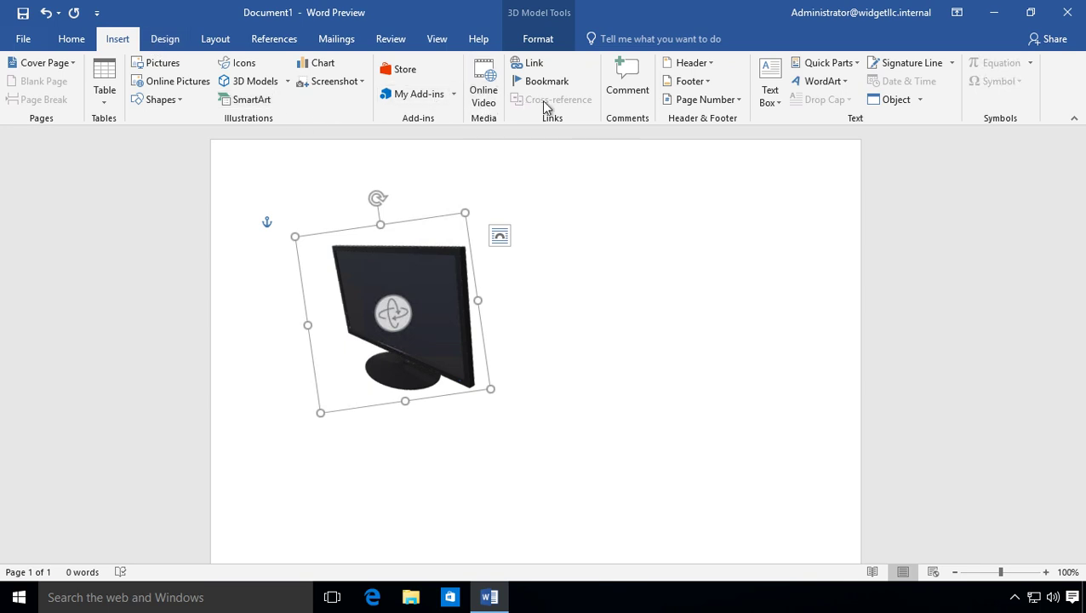
Browse the Design, Layout and References tabs, then deselect the 3D model
{"action": "left_click", "coordinate": [166, 39]}
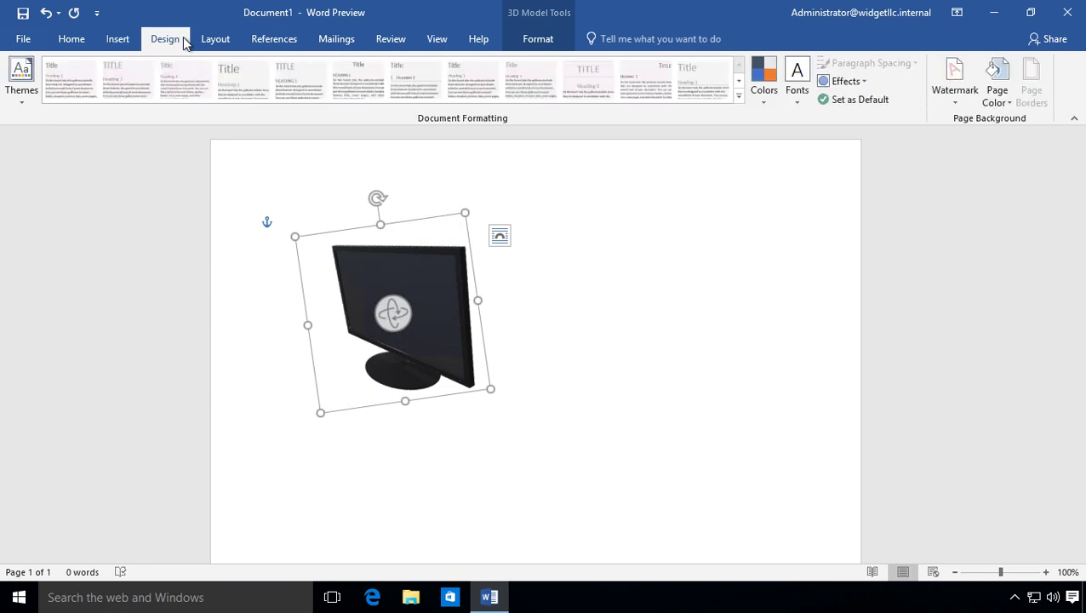
{"action": "left_click", "coordinate": [217, 42]}
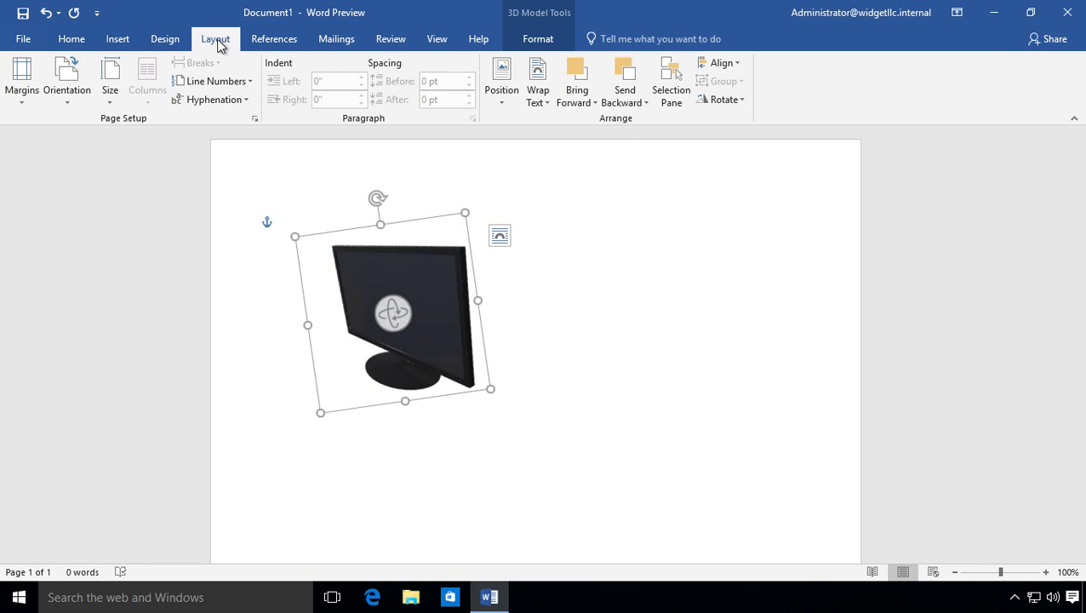
{"action": "left_click", "coordinate": [291, 44]}
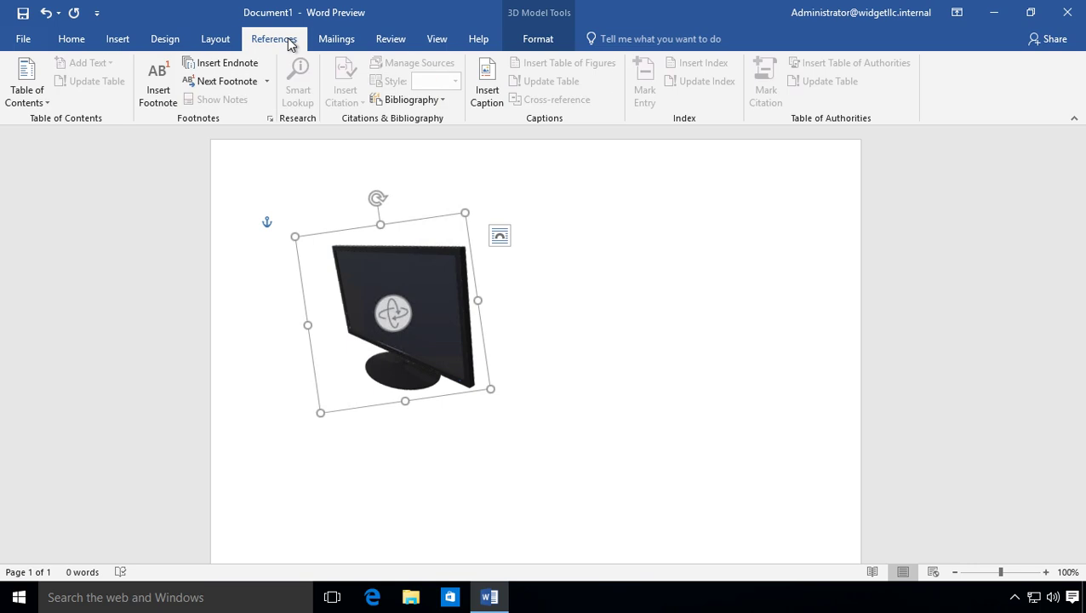
{"action": "key", "text": "Escape"}
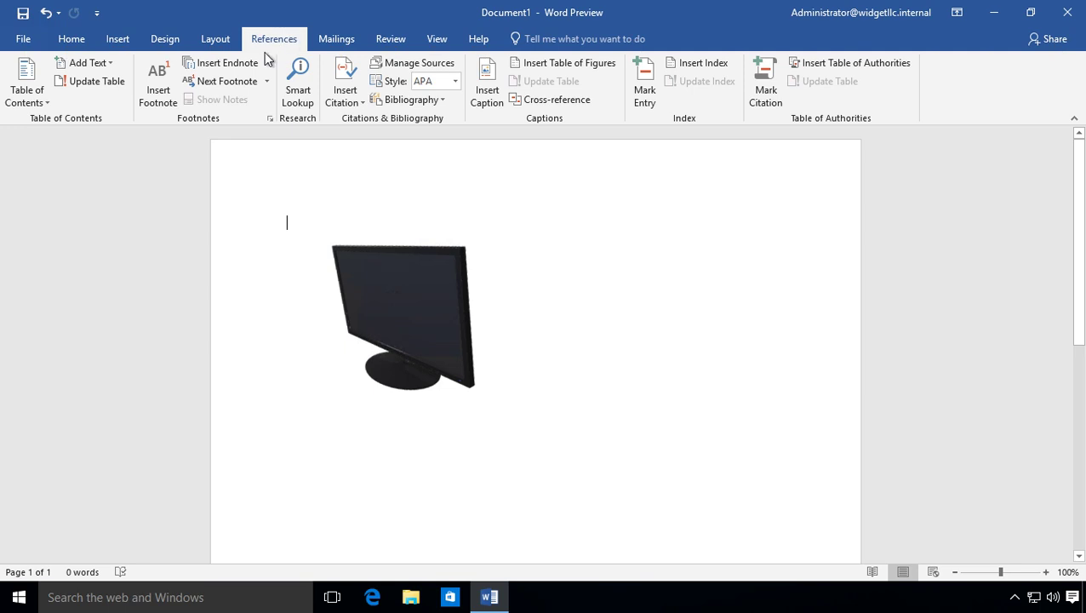
{"action": "left_click", "coordinate": [863, 68]}
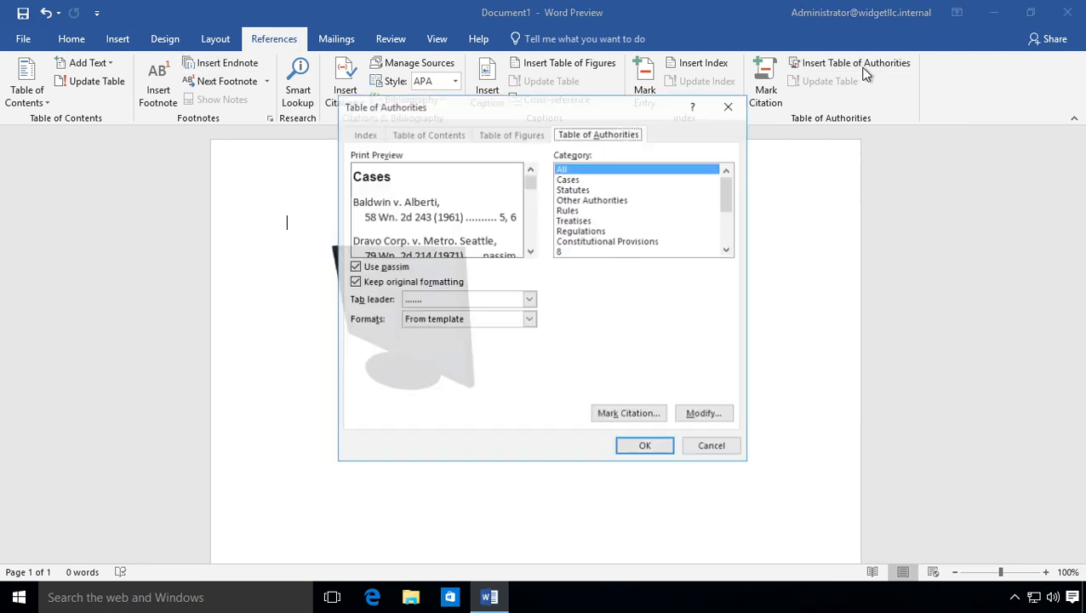
{"action": "left_click", "coordinate": [632, 181]}
{"action": "left_click", "coordinate": [631, 189]}
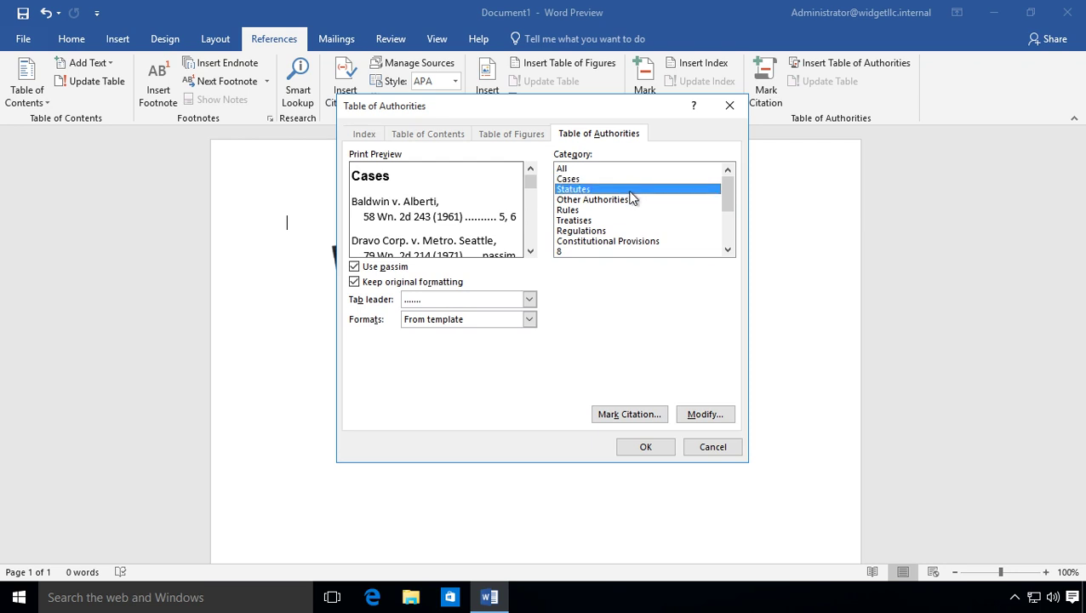
{"action": "left_click", "coordinate": [632, 200]}
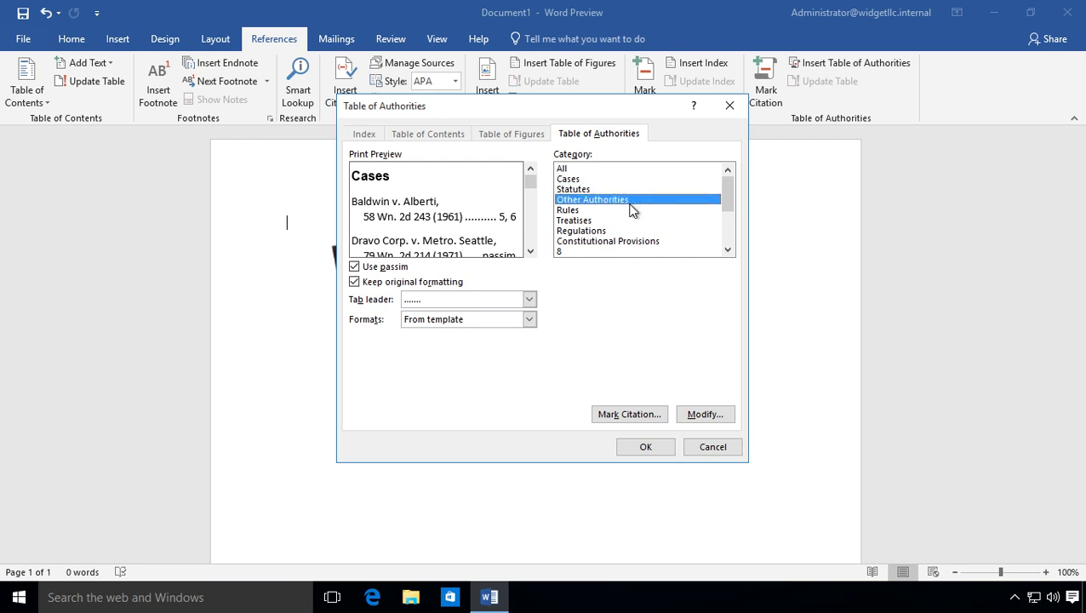
{"action": "left_click", "coordinate": [693, 449]}
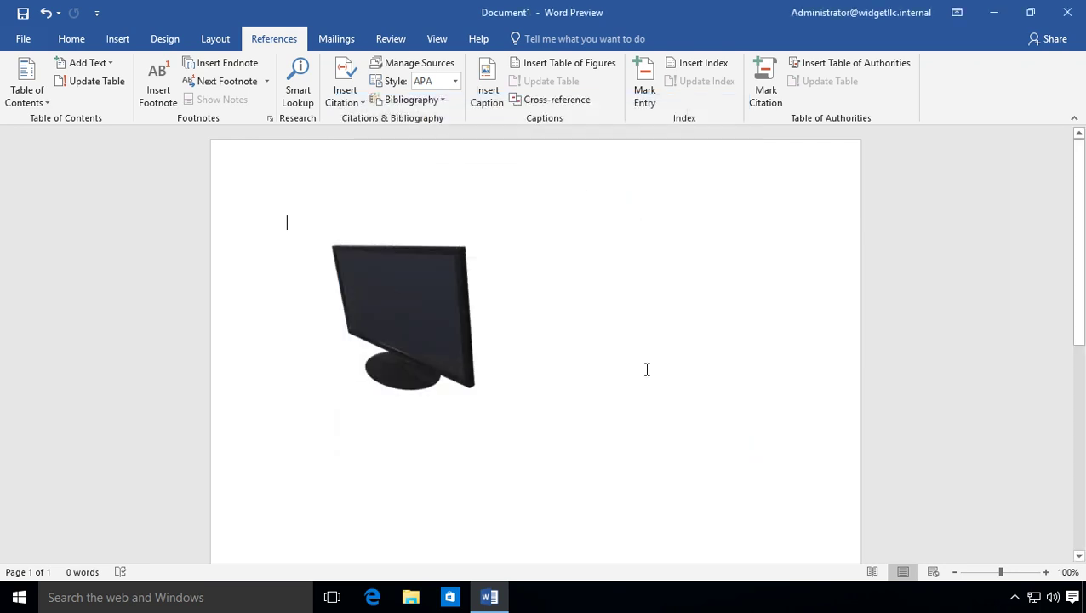
View the Mailings and Review tabs, then open the Translate dropdown
{"action": "left_click", "coordinate": [327, 41]}
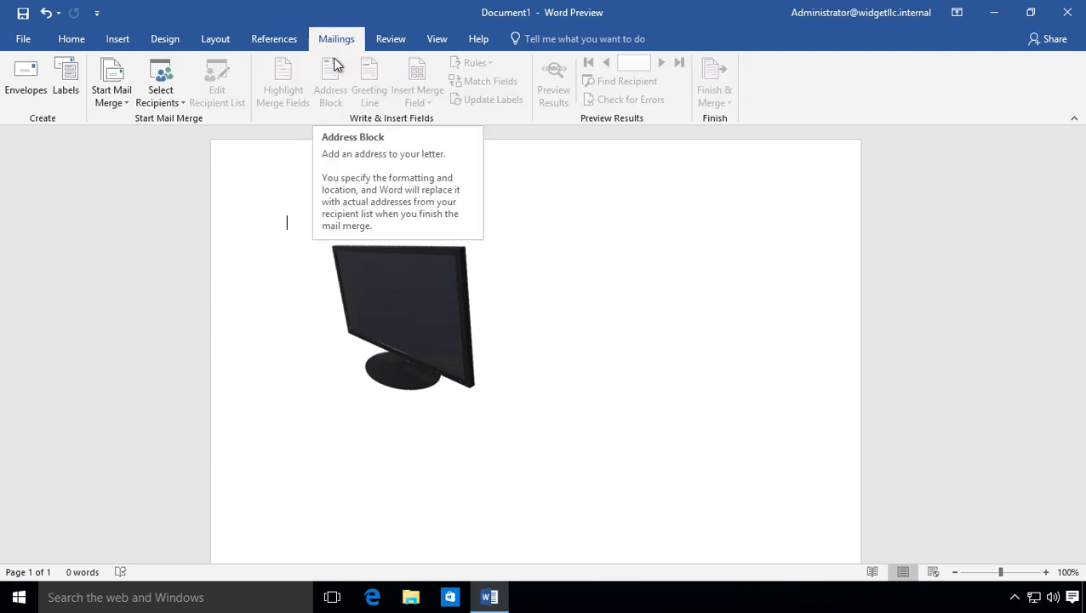
{"action": "left_click", "coordinate": [407, 42]}
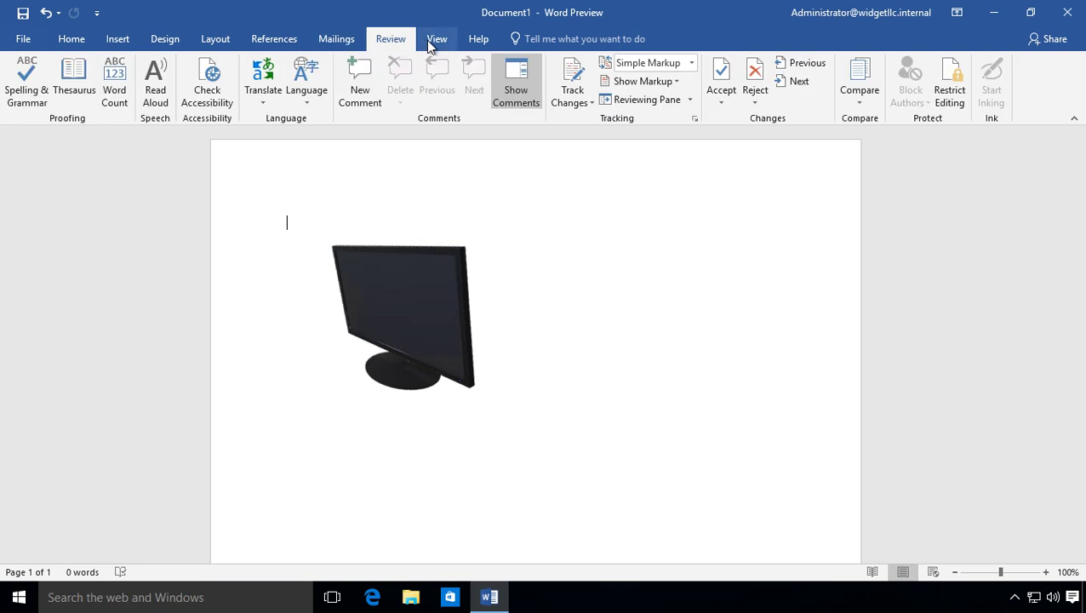
{"action": "left_click", "coordinate": [261, 102]}
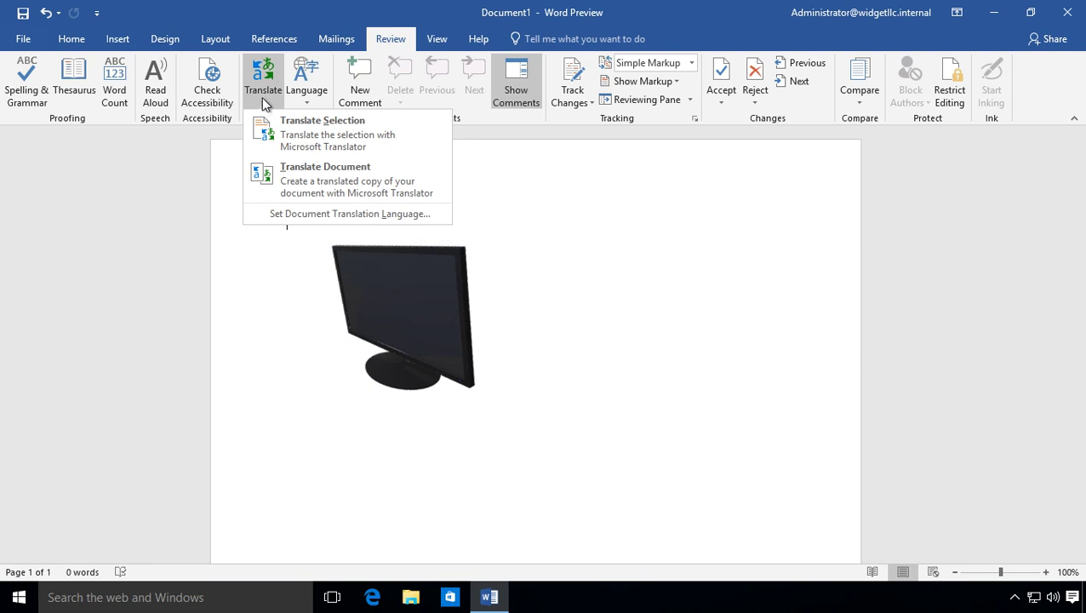
Dismiss the translation menu via the View tab and bring up Help, Contact Support and Show Training
{"action": "left_click", "coordinate": [441, 39]}
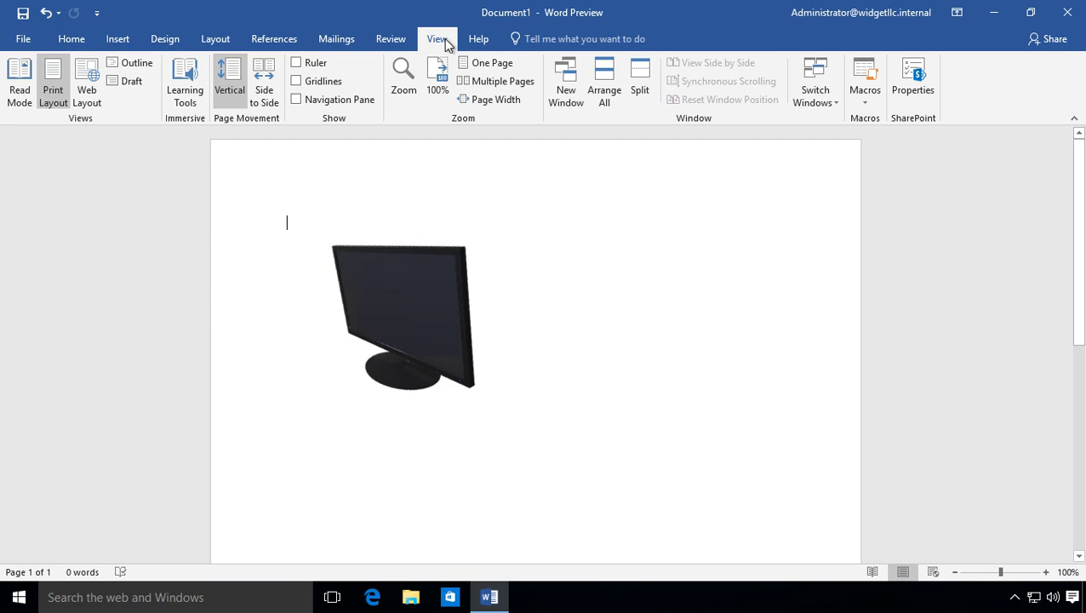
{"action": "left_click", "coordinate": [481, 38]}
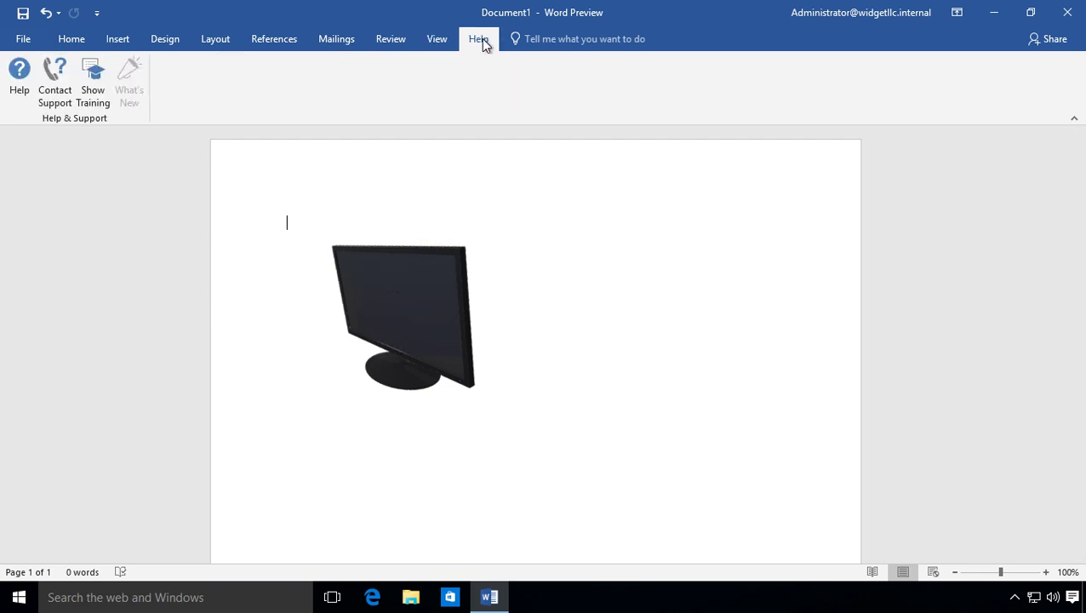
{"action": "key", "text": "alt"}
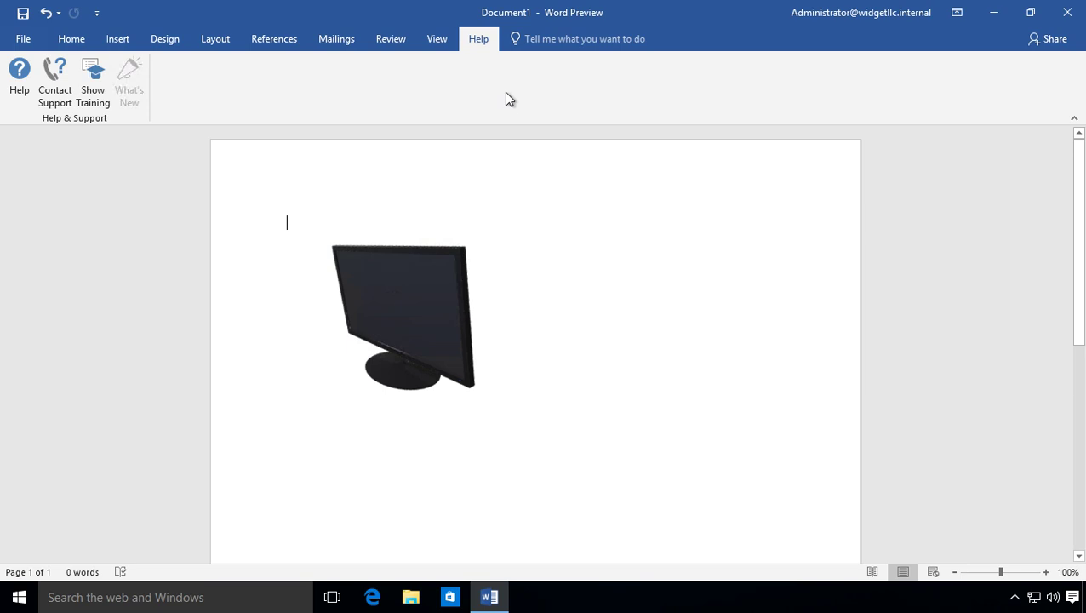